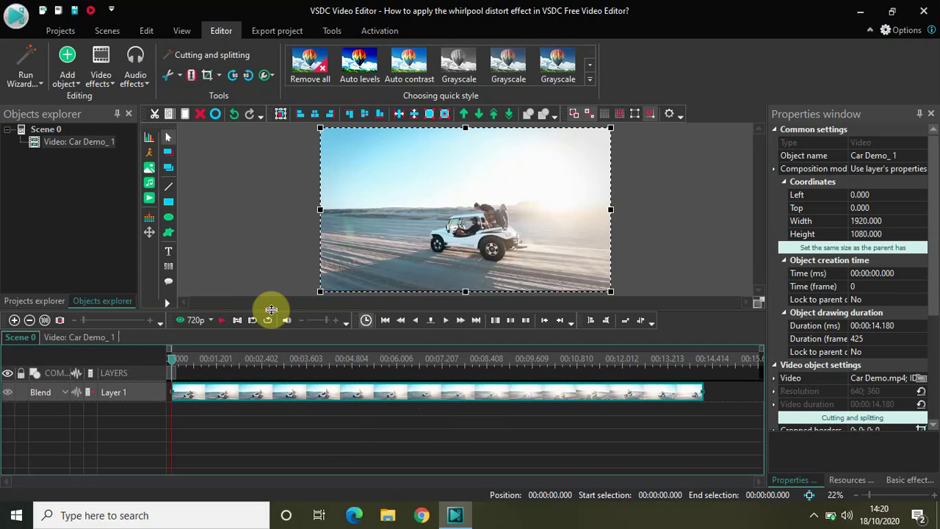
Add the Whirlpool Distort effect (Distort 2) over the whole Car Demo clip from Video effects > Transforms
{"action": "left_click", "coordinate": [294, 394]}
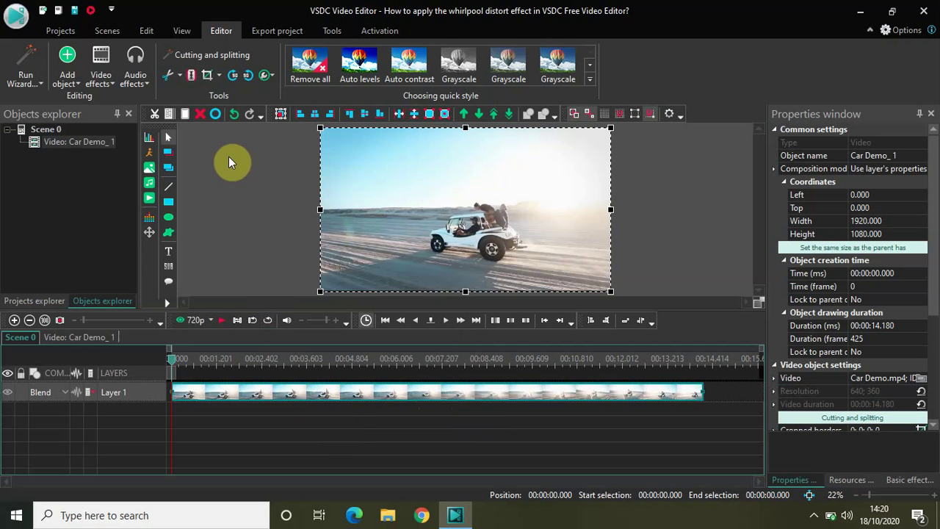
{"action": "left_click", "coordinate": [100, 80]}
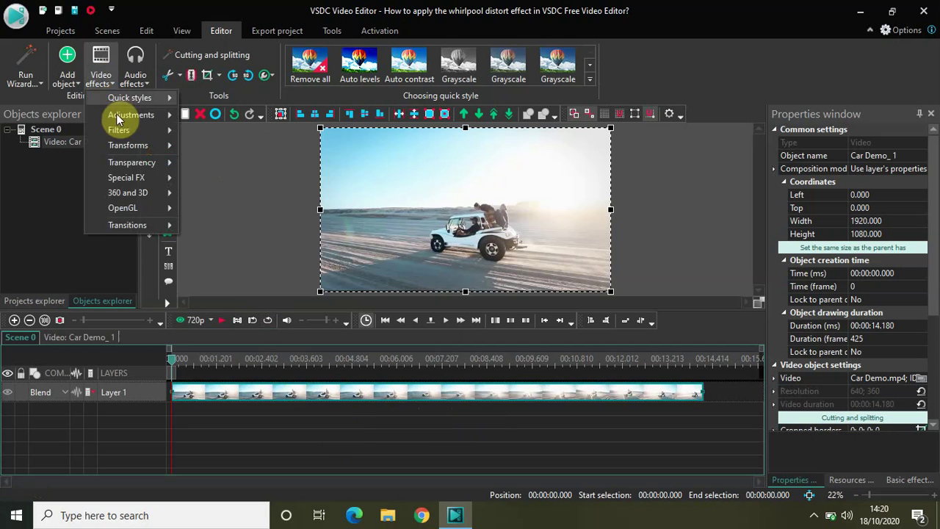
{"action": "mouse_move", "coordinate": [130, 146]}
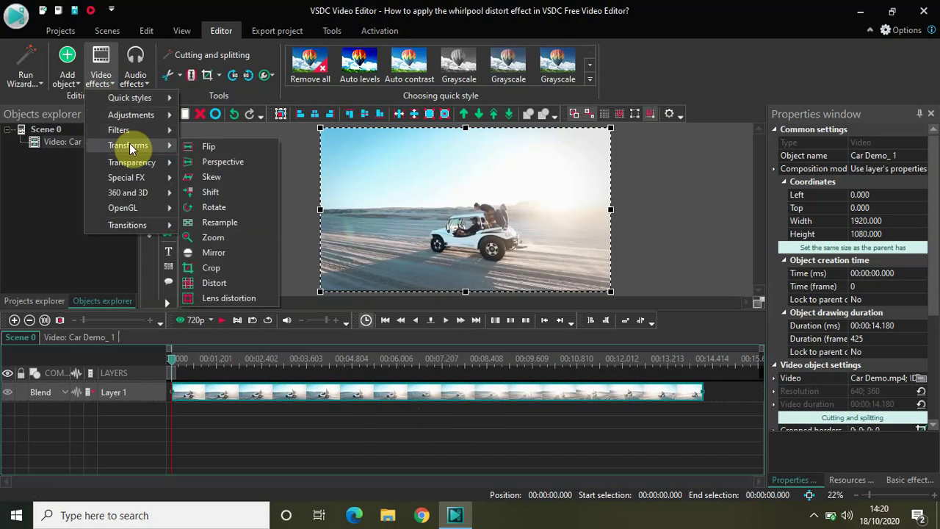
{"action": "left_click", "coordinate": [220, 281]}
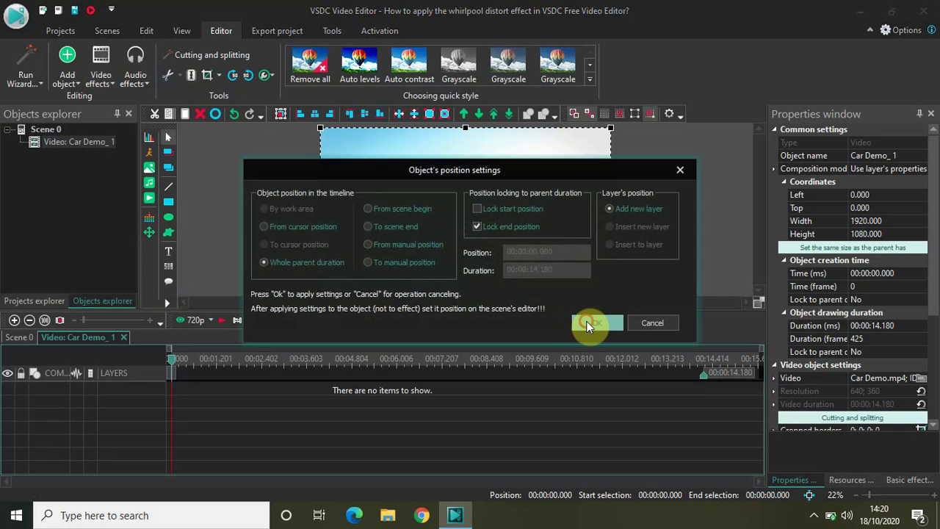
{"action": "left_click", "coordinate": [586, 323]}
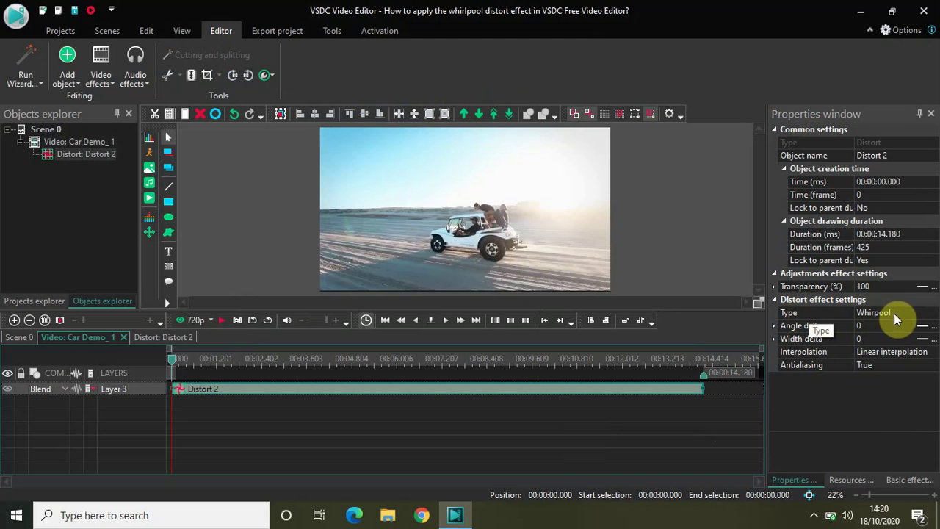
{"action": "left_click", "coordinate": [934, 315]}
{"action": "left_click", "coordinate": [934, 314]}
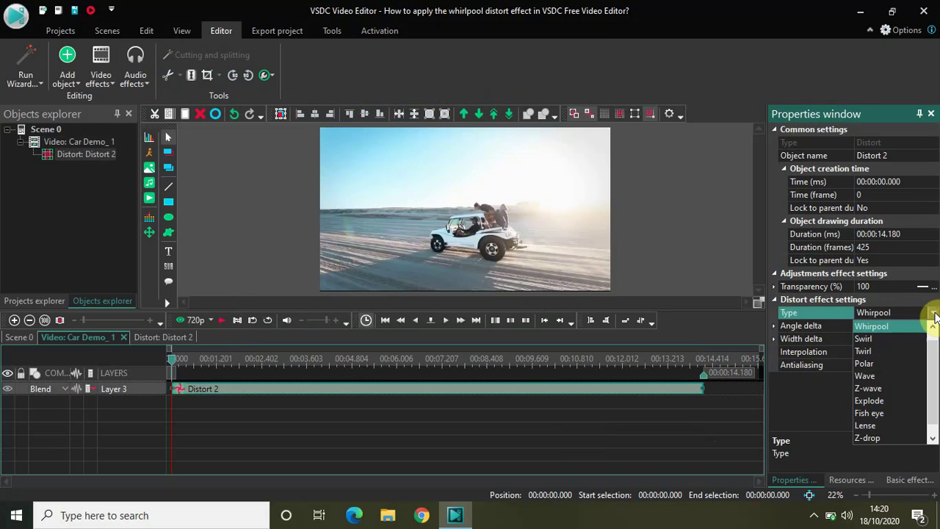
{"action": "left_click", "coordinate": [888, 326]}
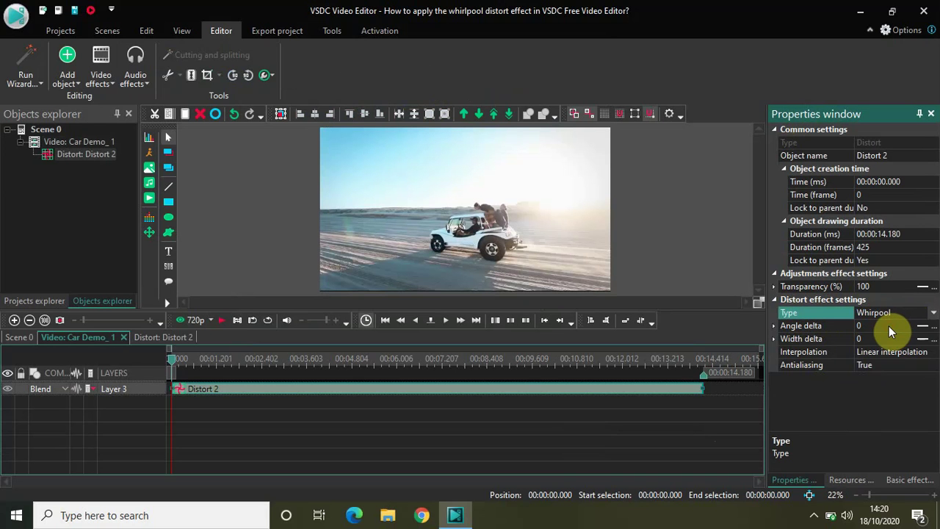
{"action": "left_click", "coordinate": [934, 314]}
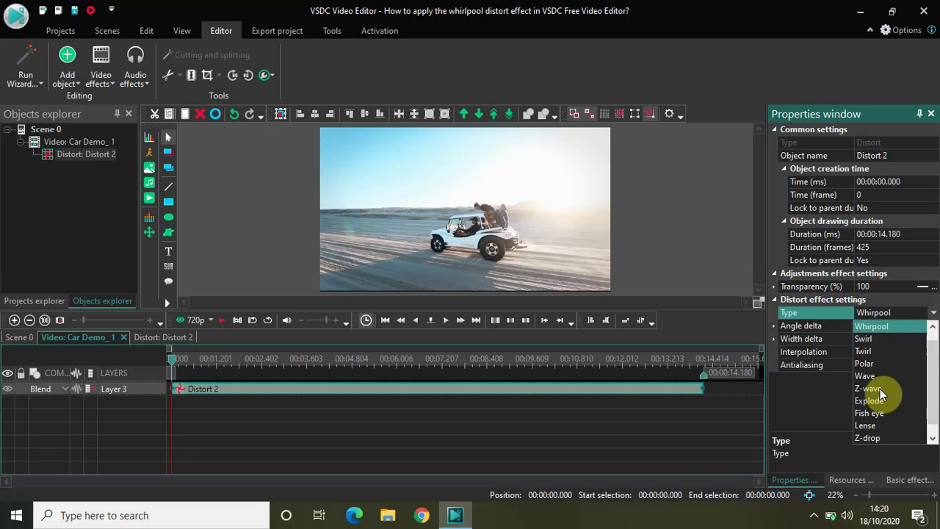
{"action": "left_click", "coordinate": [894, 332]}
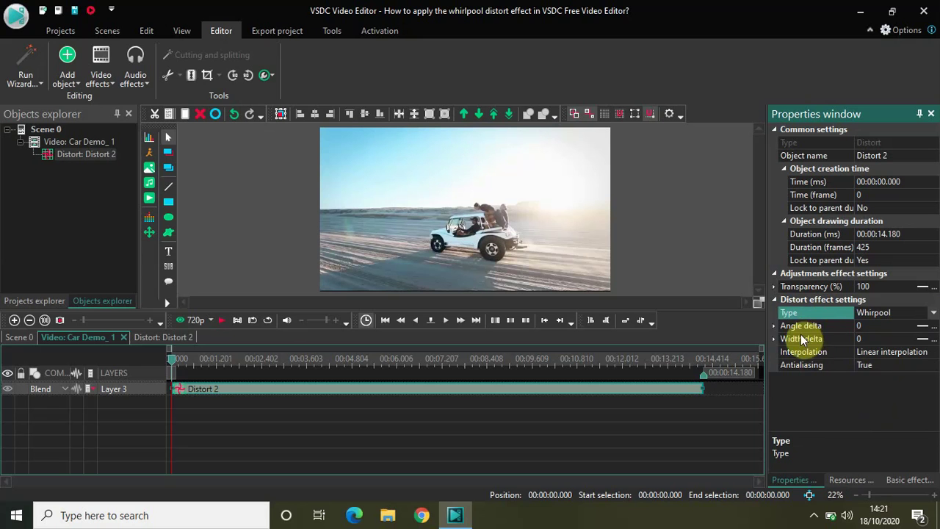
{"action": "left_click", "coordinate": [881, 325]}
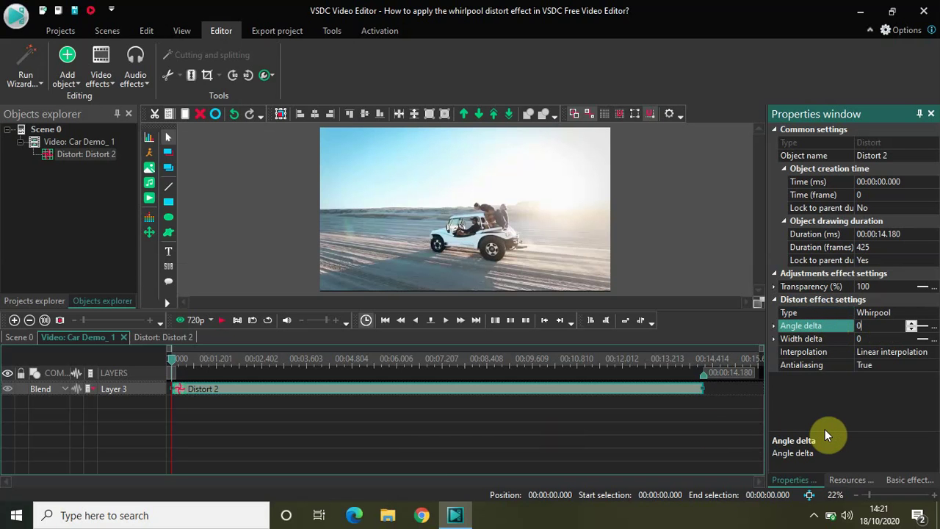
Set the angle delta to 0.1 and play a short preview of the swirl
{"action": "type", "text": ".1"}
{"action": "key", "text": "Return"}
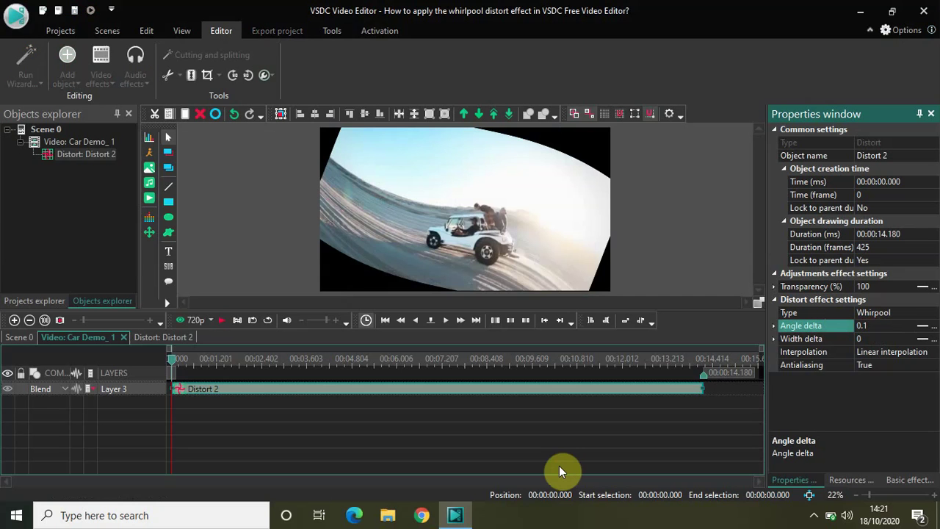
{"action": "key", "text": "space"}
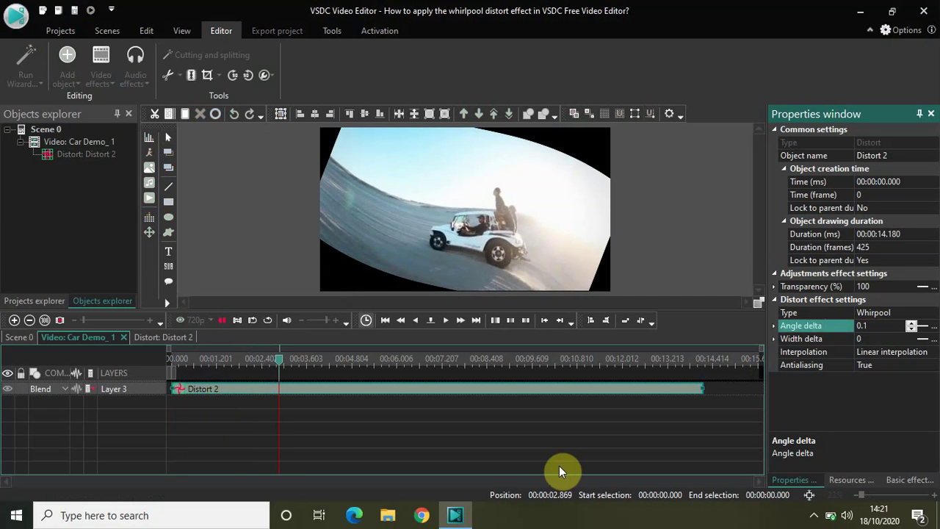
{"action": "key", "text": "space"}
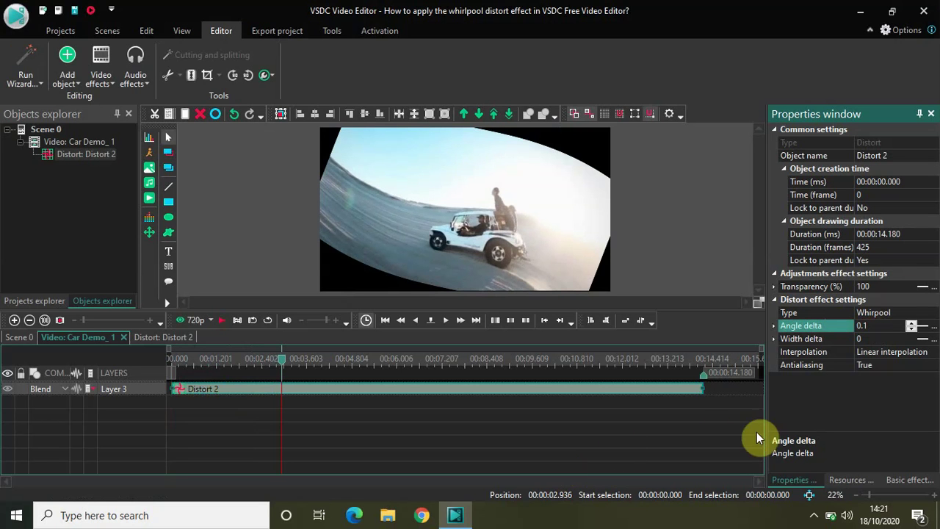
Raise the angle delta to 0.2, then to 0.3
{"action": "left_click", "coordinate": [876, 325]}
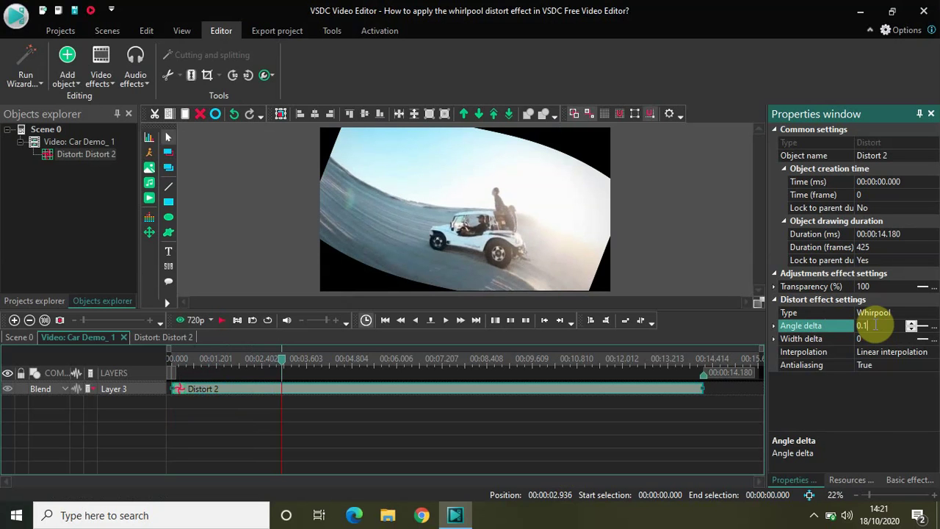
{"action": "key", "text": "BackSpace"}
{"action": "type", "text": "2"}
{"action": "key", "text": "Return"}
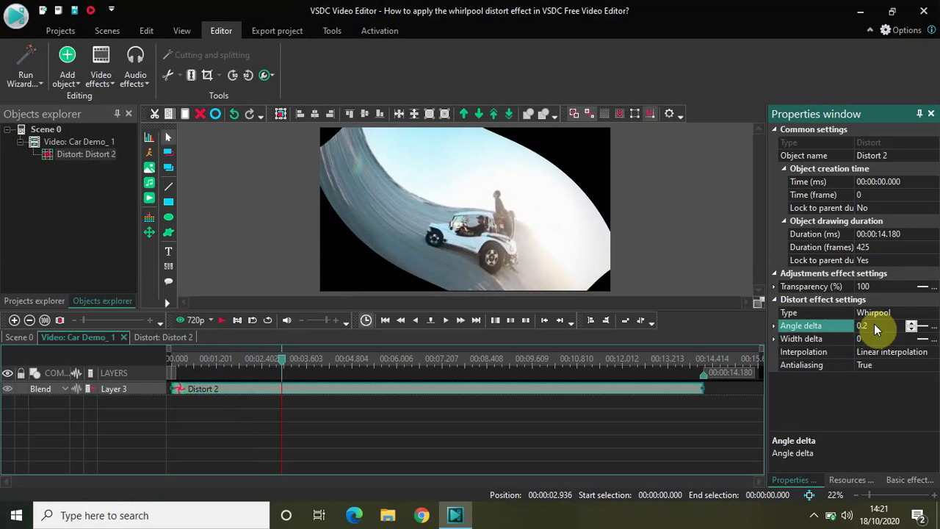
{"action": "left_click", "coordinate": [876, 326]}
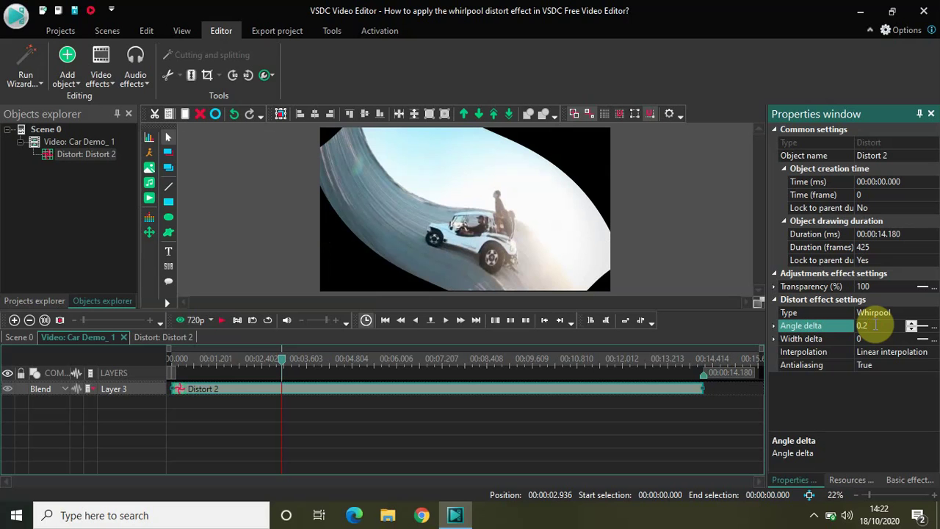
{"action": "key", "text": "BackSpace"}
{"action": "type", "text": "3"}
{"action": "key", "text": "Return"}
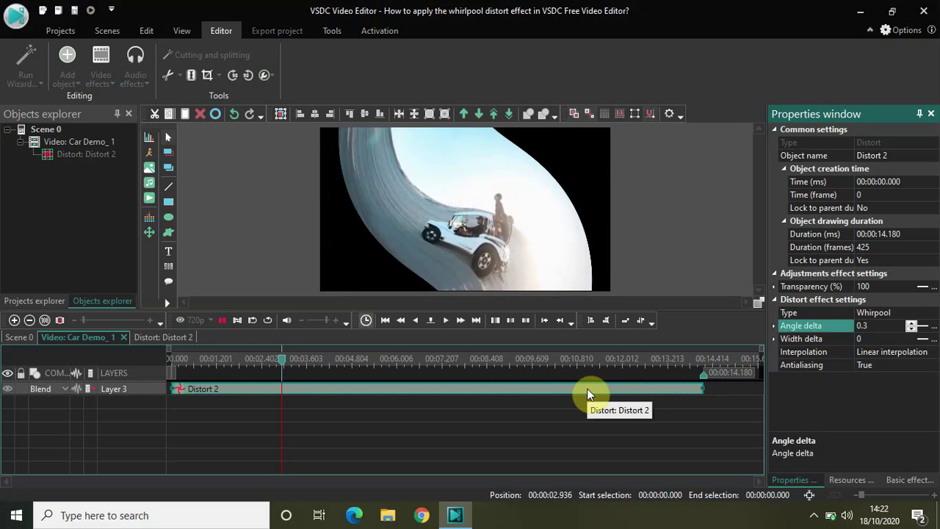
Preview the 0.3 swirl, then raise the angle delta to 0.4
{"action": "key", "text": "space"}
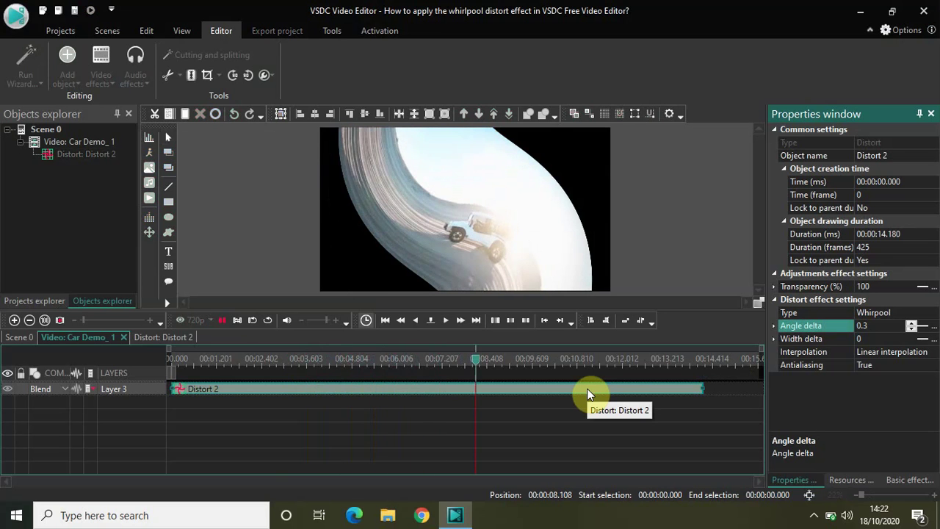
{"action": "key", "text": "space"}
{"action": "left_click", "coordinate": [875, 328]}
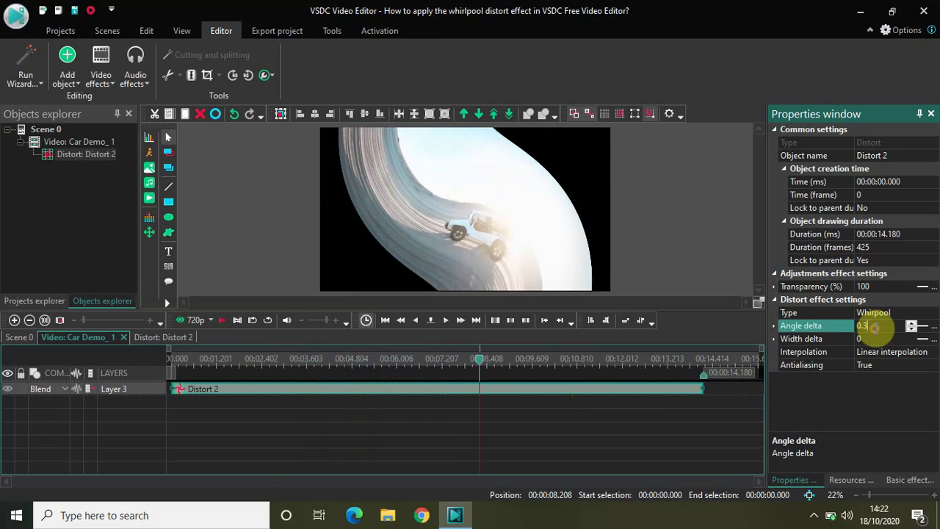
{"action": "key", "text": "BackSpace"}
{"action": "type", "text": "4"}
{"action": "key", "text": "Return"}
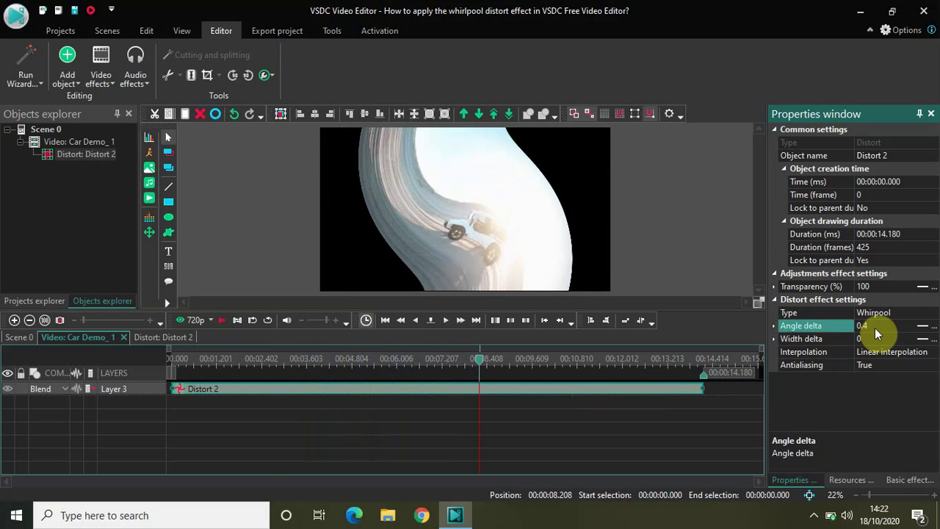
Raise the angle delta to 0.5, then 0.6, and rewind the playhead to the start
{"action": "left_click", "coordinate": [874, 328]}
{"action": "key", "text": "BackSpace"}
{"action": "type", "text": "5"}
{"action": "key", "text": "Return"}
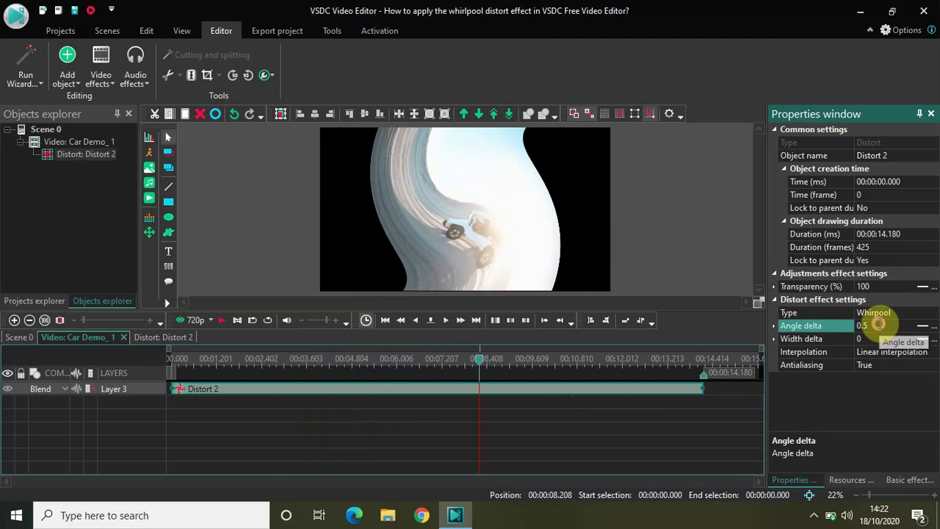
{"action": "left_click", "coordinate": [879, 325]}
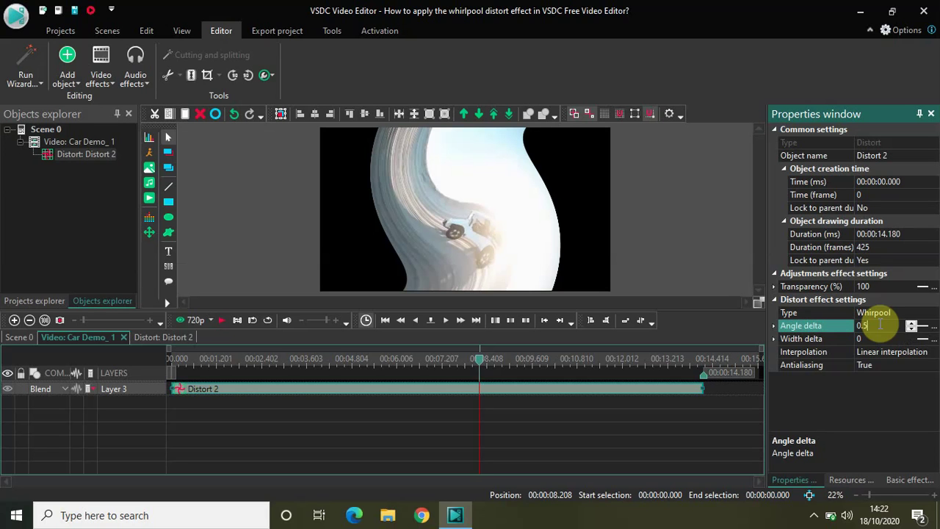
{"action": "key", "text": "BackSpace"}
{"action": "type", "text": "6"}
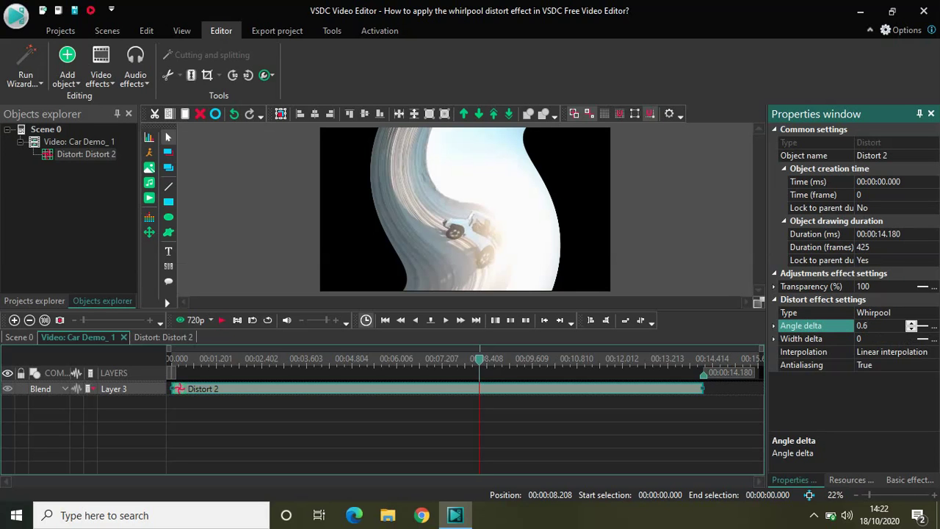
{"action": "key", "text": "Return"}
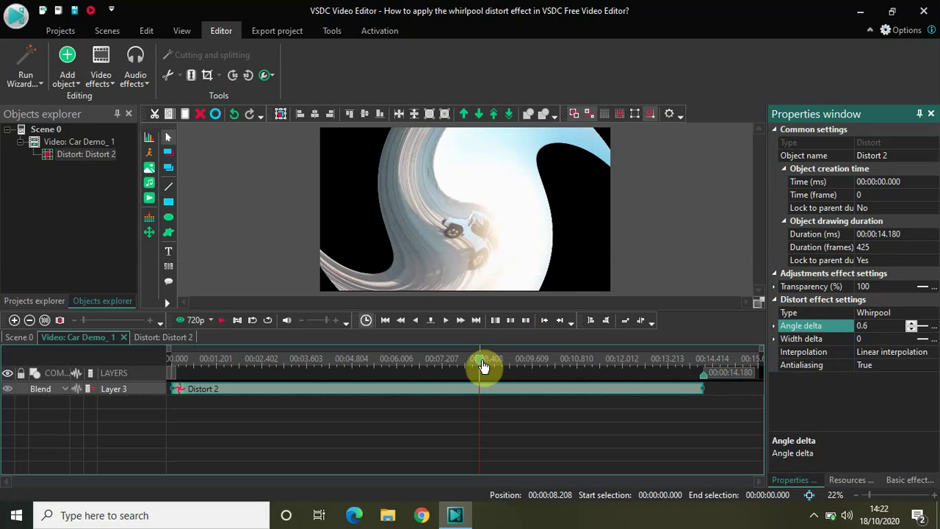
{"action": "left_click_drag", "start_coordinate": [482, 365], "coordinate": [115, 375]}
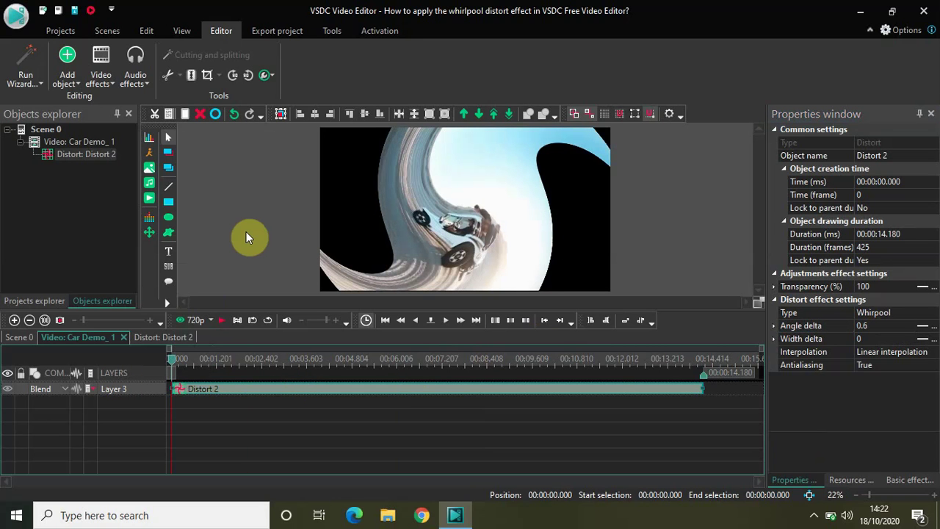
Play the clip, scroll the angle delta up to 0.8, and replay from the start
{"action": "key", "text": "space"}
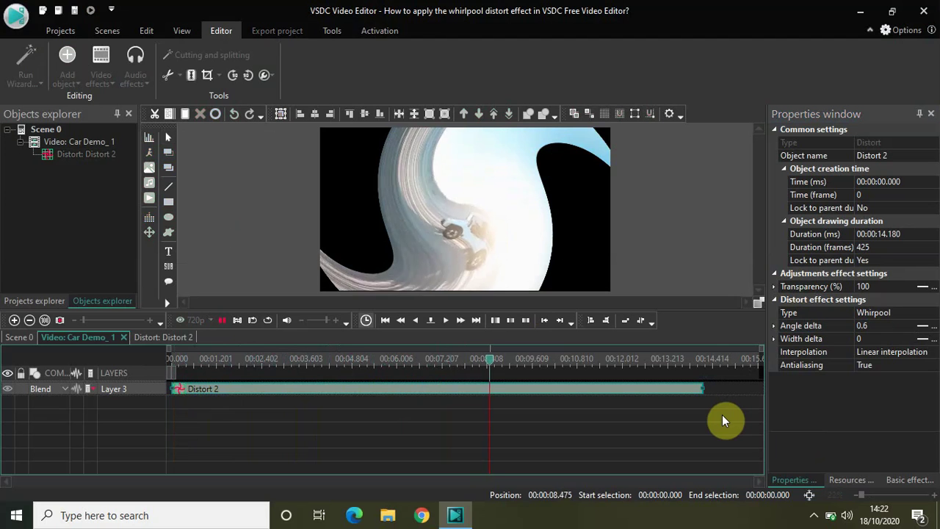
{"action": "left_click", "coordinate": [876, 325]}
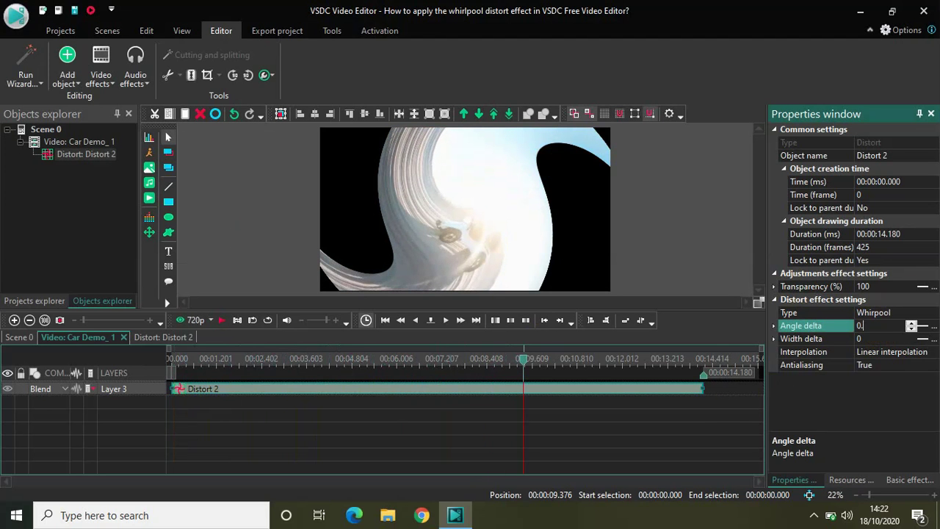
{"action": "scroll", "coordinate": [876, 326], "scroll_direction": "up", "scroll_amount": 1}
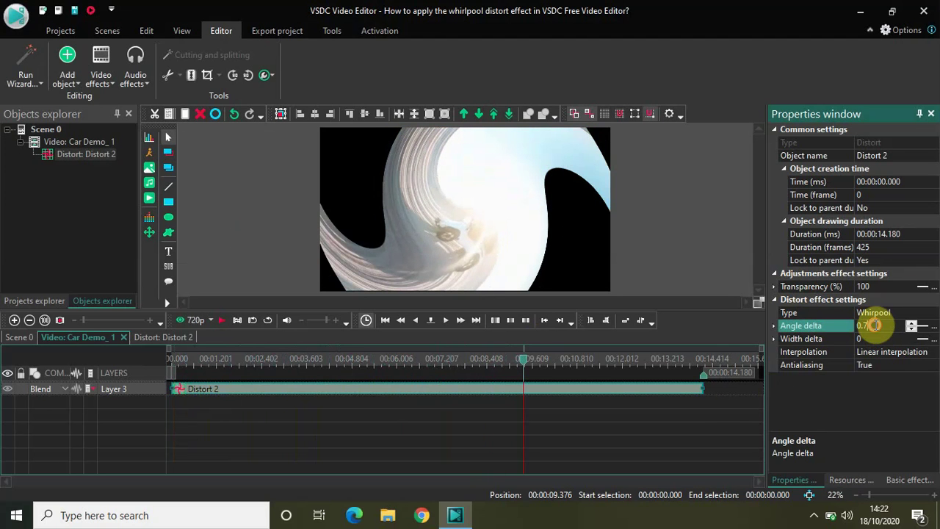
{"action": "scroll", "coordinate": [875, 324], "scroll_direction": "up", "scroll_amount": 1}
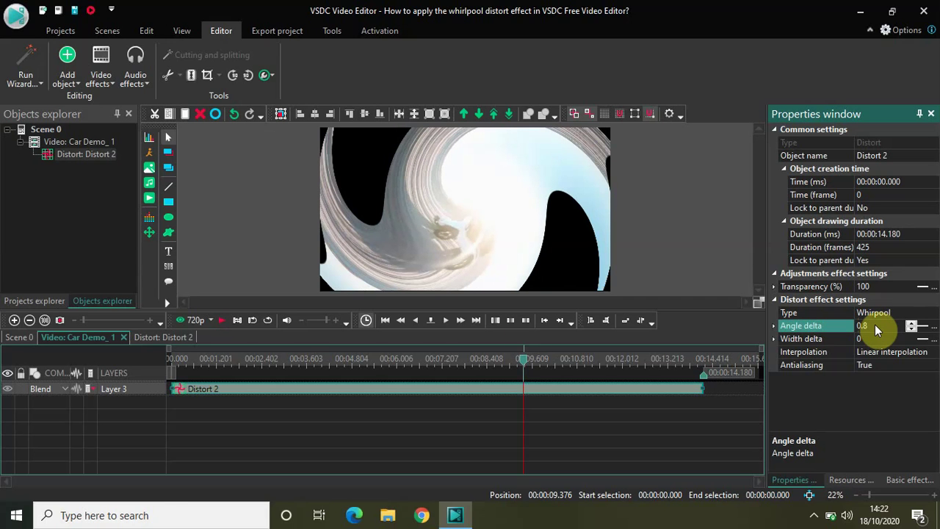
{"action": "left_click_drag", "start_coordinate": [524, 363], "coordinate": [137, 370]}
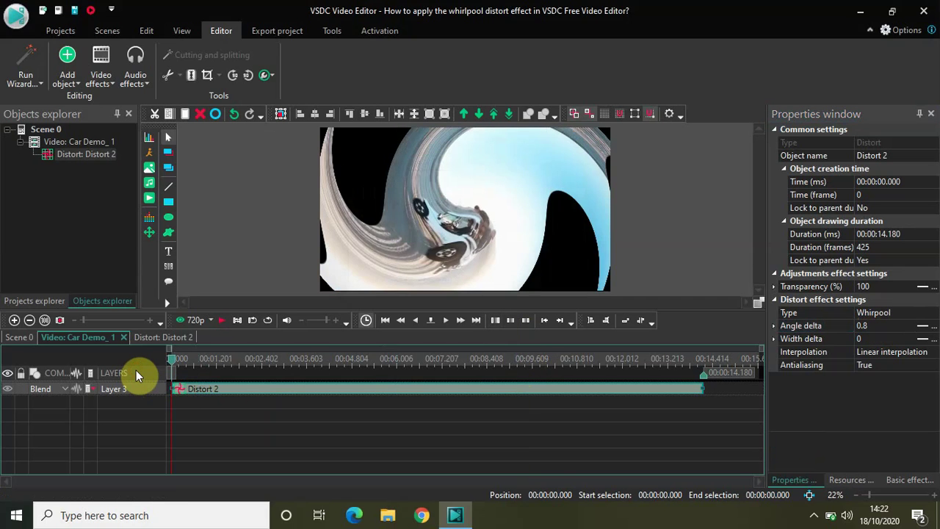
{"action": "key", "text": "space"}
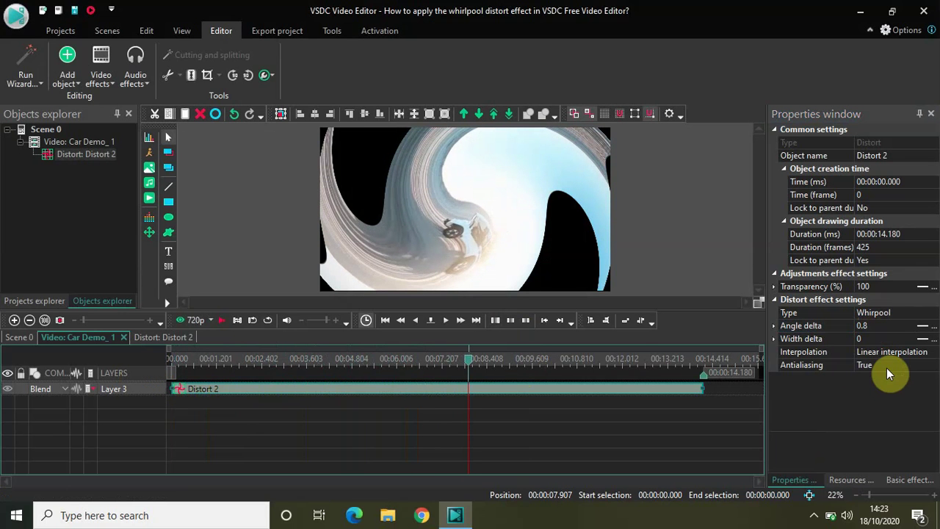
Bump the angle delta to 0.9 and preview the swirl from the clip's start
{"action": "left_click", "coordinate": [875, 326]}
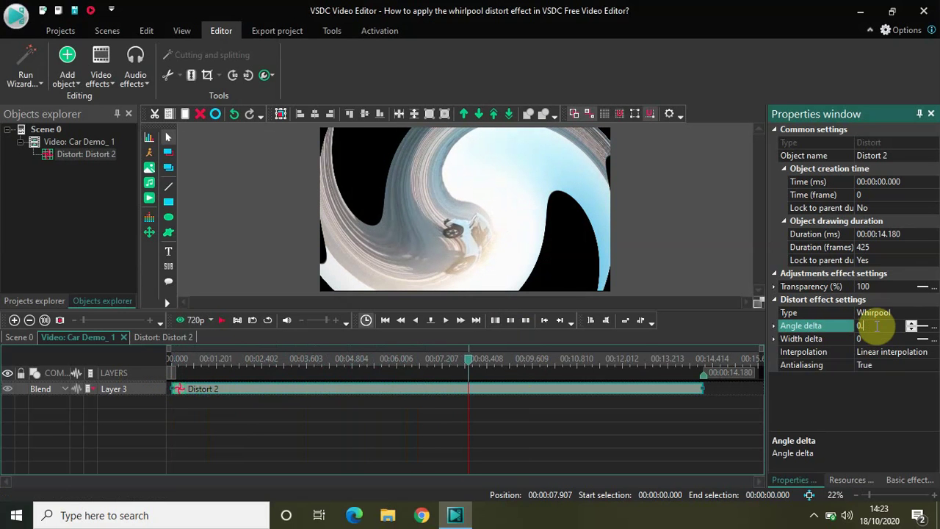
{"action": "key", "text": "Up"}
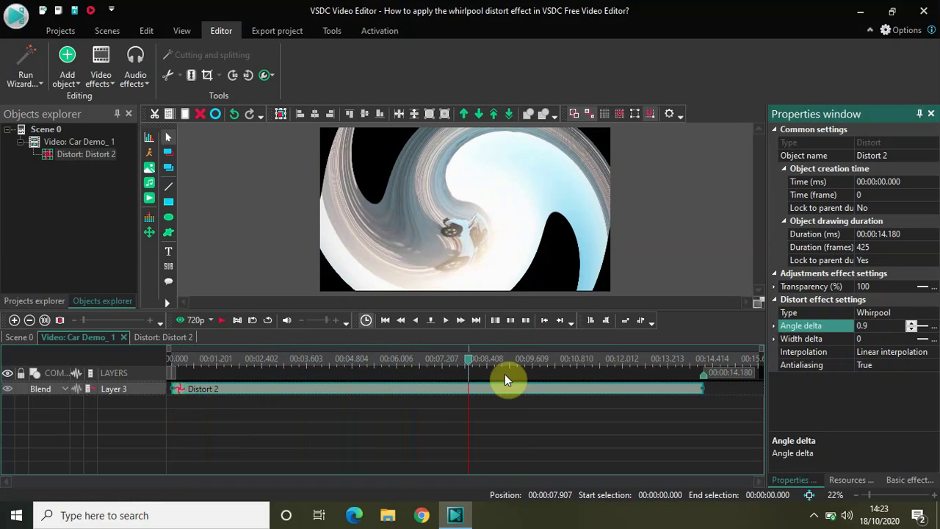
{"action": "left_click_drag", "start_coordinate": [468, 365], "coordinate": [141, 357]}
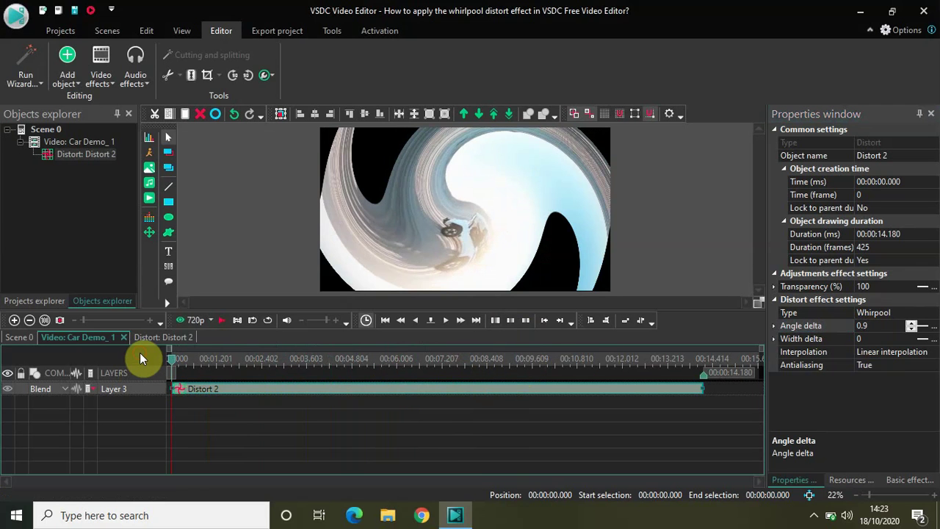
{"action": "key", "text": "space"}
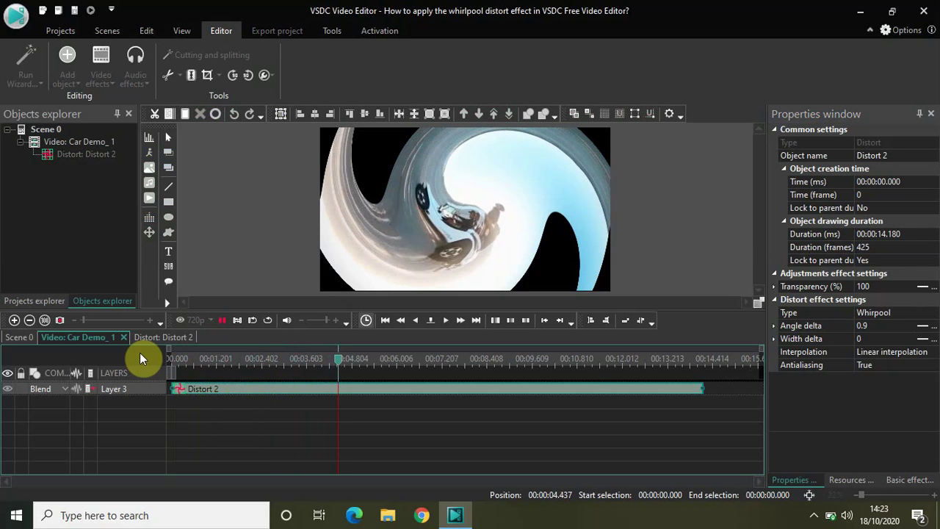
{"action": "key", "text": "space"}
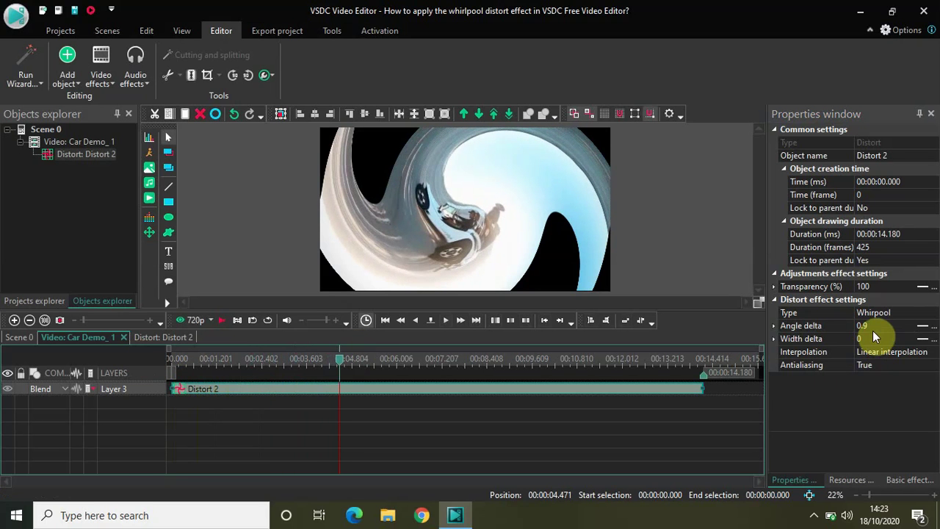
Change the angle delta value to 1 and replay the preview from the start
{"action": "left_click", "coordinate": [873, 325]}
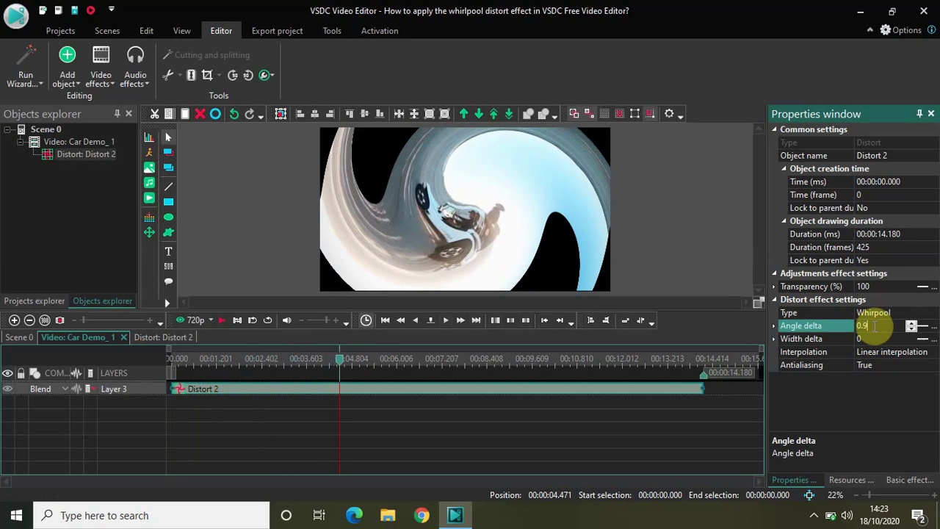
{"action": "key", "text": "BackSpace"}
{"action": "type", "text": "1"}
{"action": "type", "text": "0"}
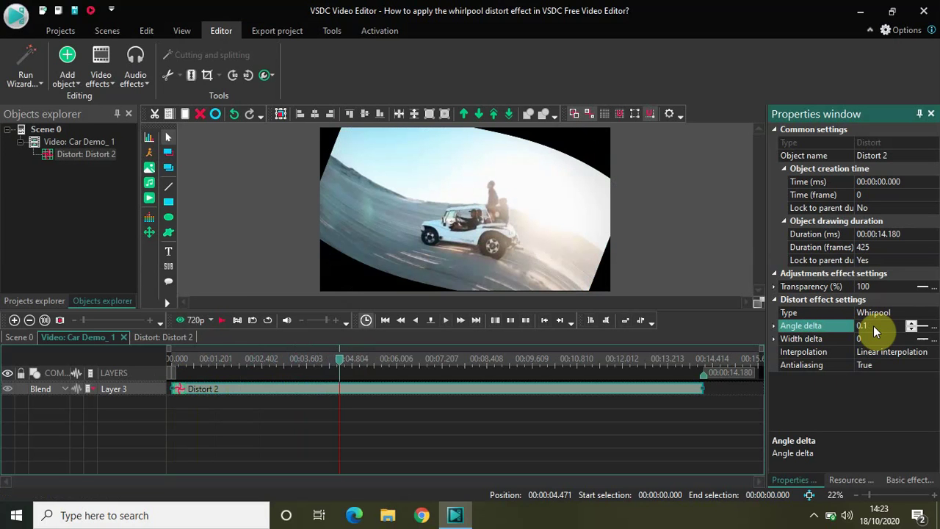
{"action": "key", "text": "BackSpace"}
{"action": "key", "text": "BackSpace"}
{"action": "key", "text": "BackSpace"}
{"action": "key", "text": "BackSpace"}
{"action": "type", "text": "1"}
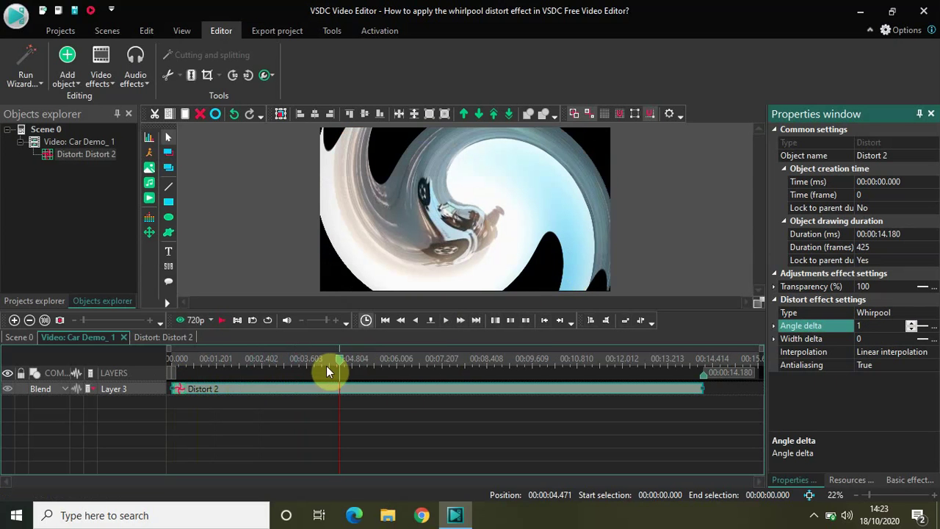
{"action": "left_click_drag", "start_coordinate": [341, 368], "coordinate": [89, 369]}
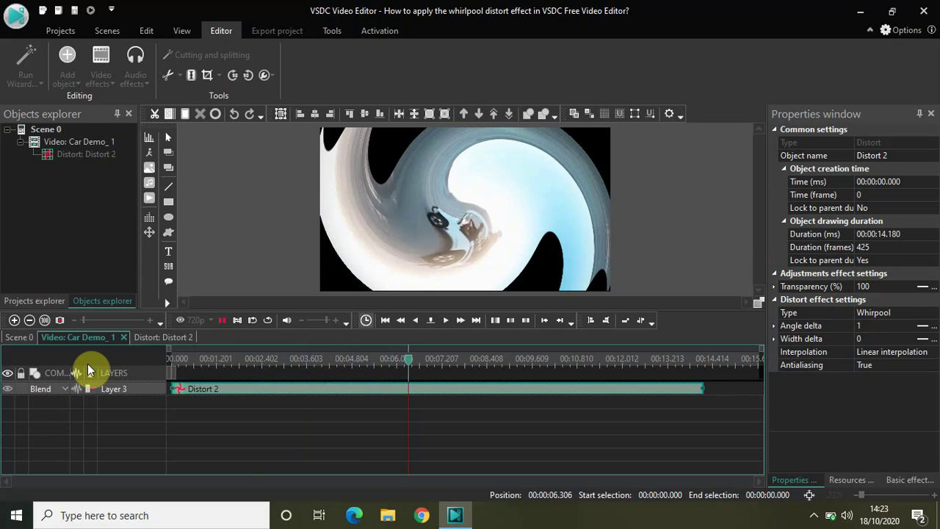
{"action": "key", "text": "space"}
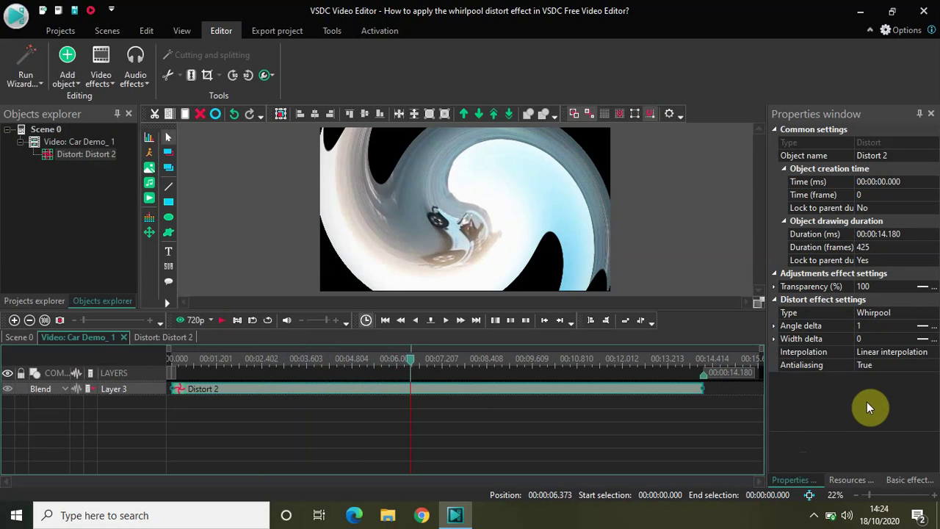
Switch Angle delta to a Linear parameter change from 0 to 1 and preview it from the start
{"action": "left_click", "coordinate": [924, 327]}
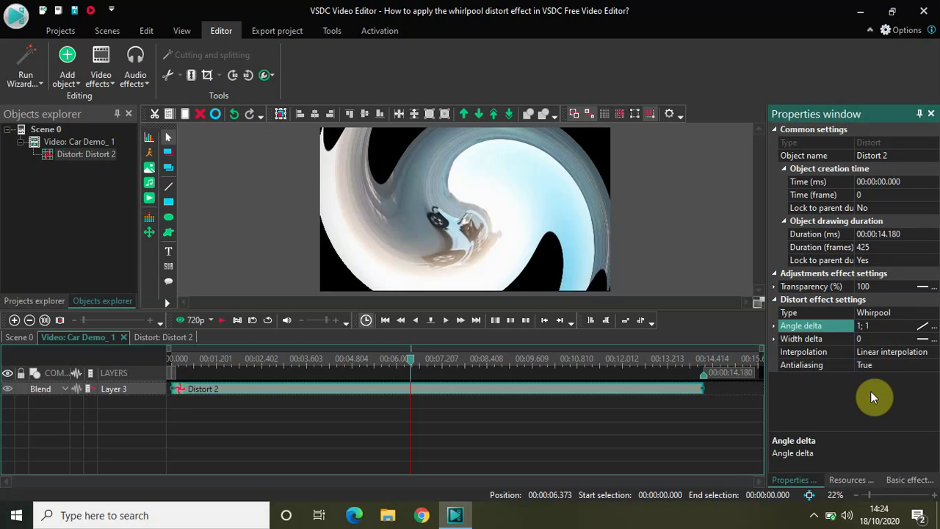
{"action": "left_click", "coordinate": [924, 331]}
{"action": "left_click", "coordinate": [867, 325]}
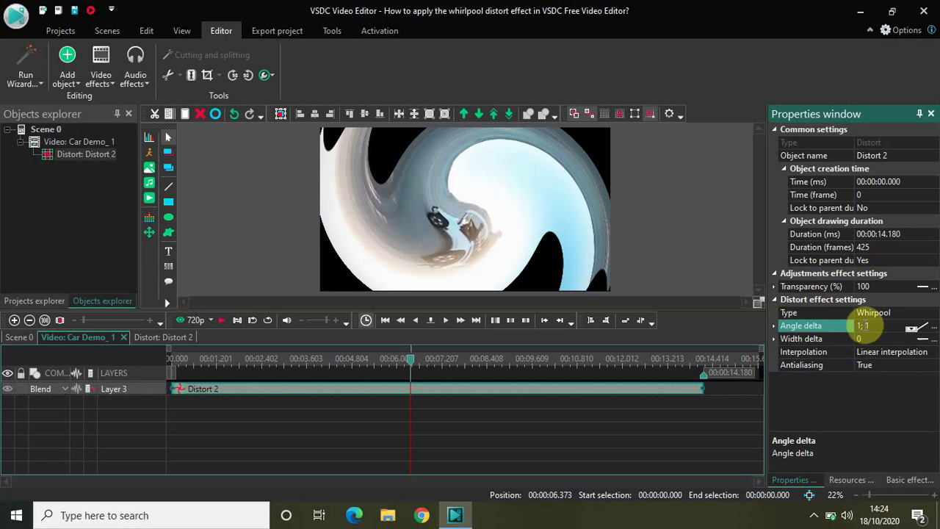
{"action": "left_click", "coordinate": [863, 328]}
{"action": "key", "text": "BackSpace"}
{"action": "type", "text": "0"}
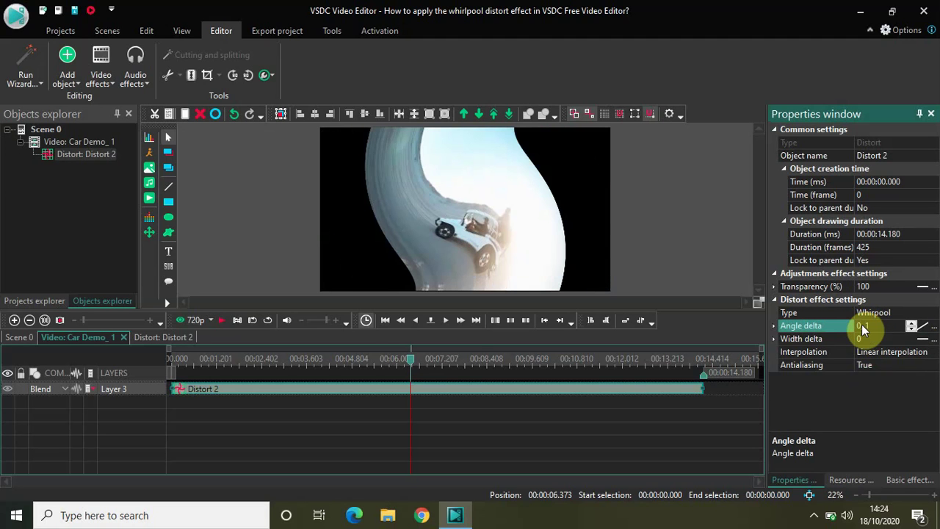
{"action": "left_click_drag", "start_coordinate": [411, 365], "coordinate": [151, 369]}
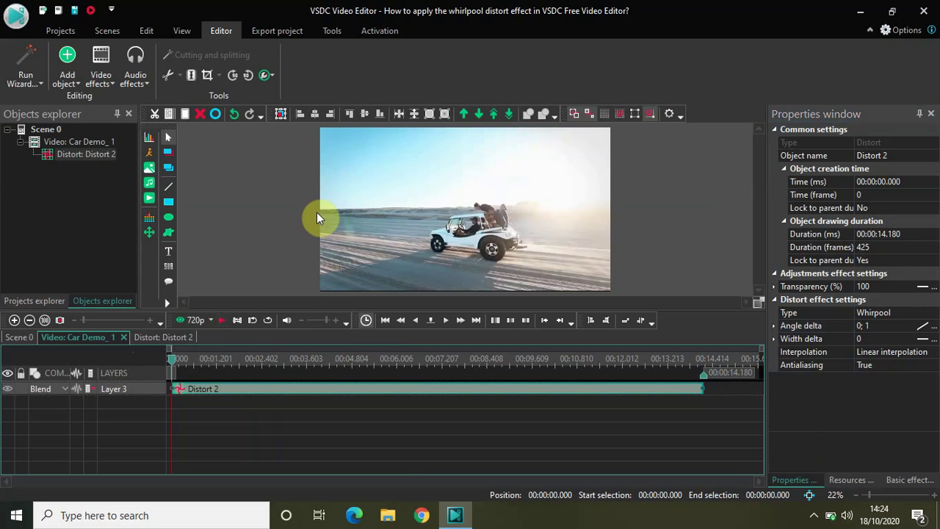
{"action": "key", "text": "space"}
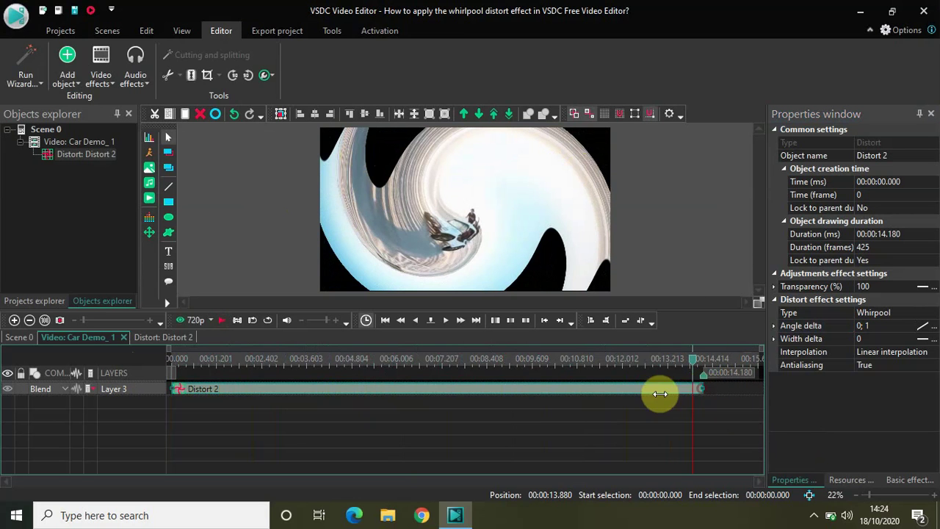
Trim Distort 2 on the timeline to about 7.07 seconds and preview from the start
{"action": "left_click_drag", "start_coordinate": [659, 394], "coordinate": [435, 411]}
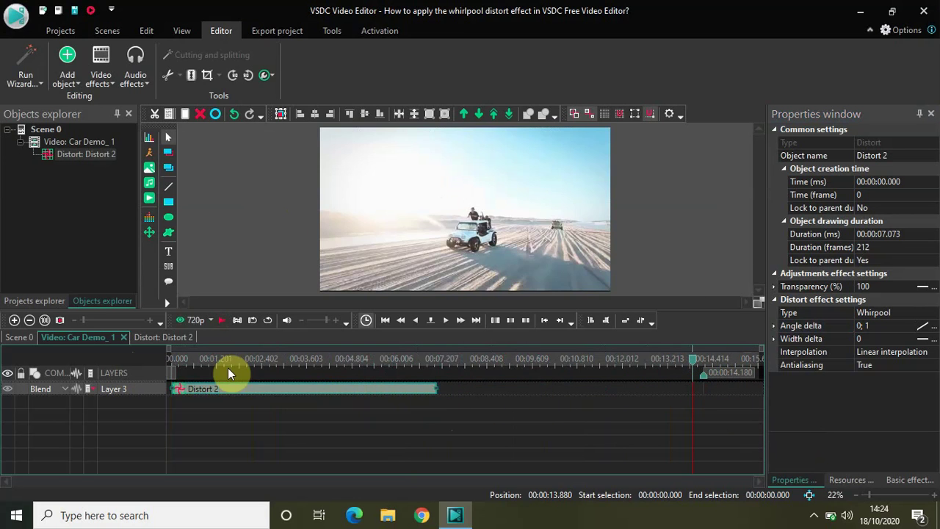
{"action": "left_click", "coordinate": [189, 359]}
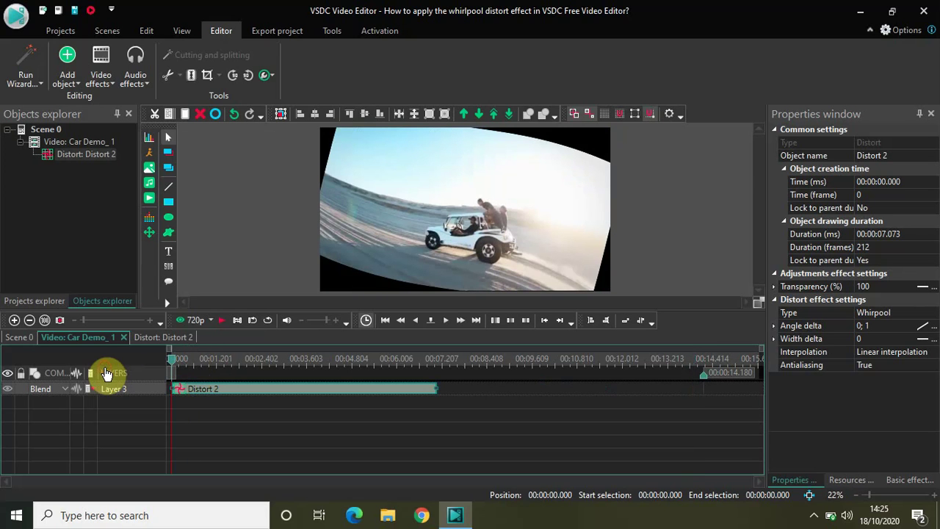
{"action": "key", "text": "space"}
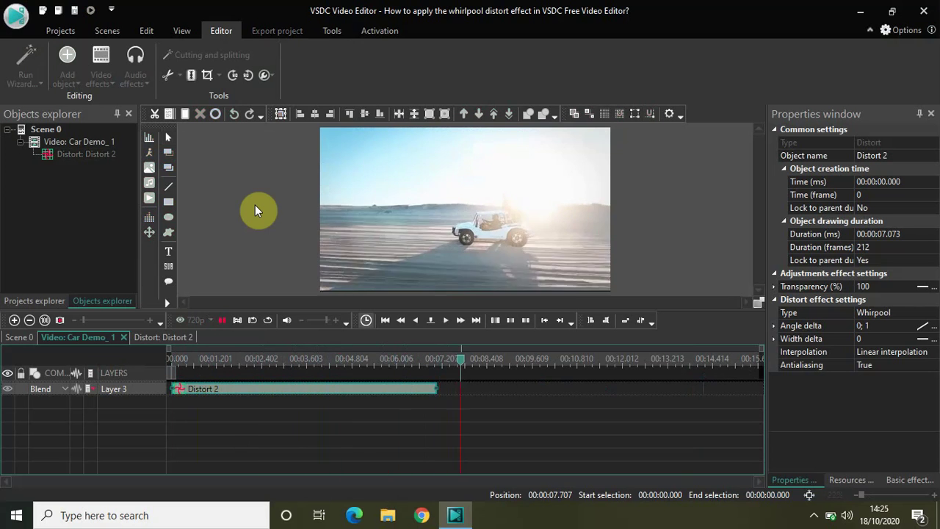
{"action": "key", "text": "space"}
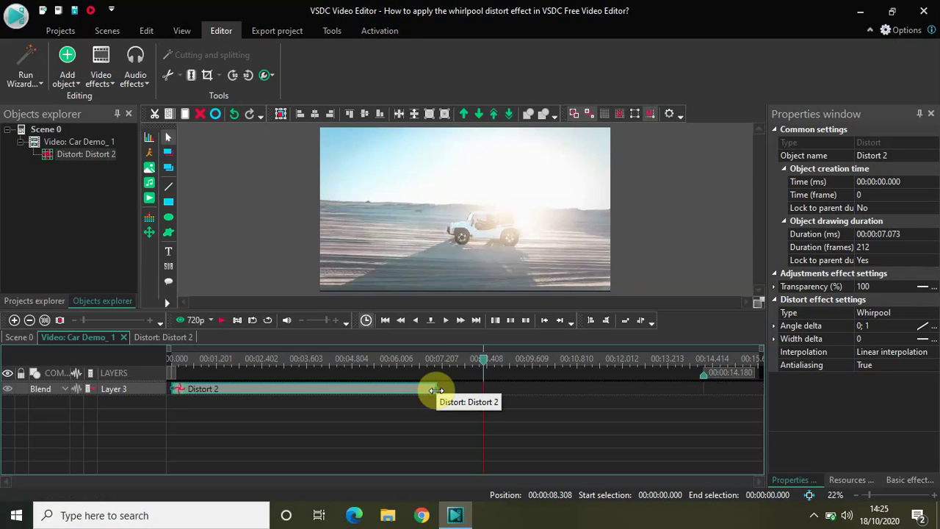
Trim Distort 2 to 1.334 seconds (40 frames) and rewind the playhead to 0
{"action": "left_click_drag", "start_coordinate": [436, 390], "coordinate": [219, 390]}
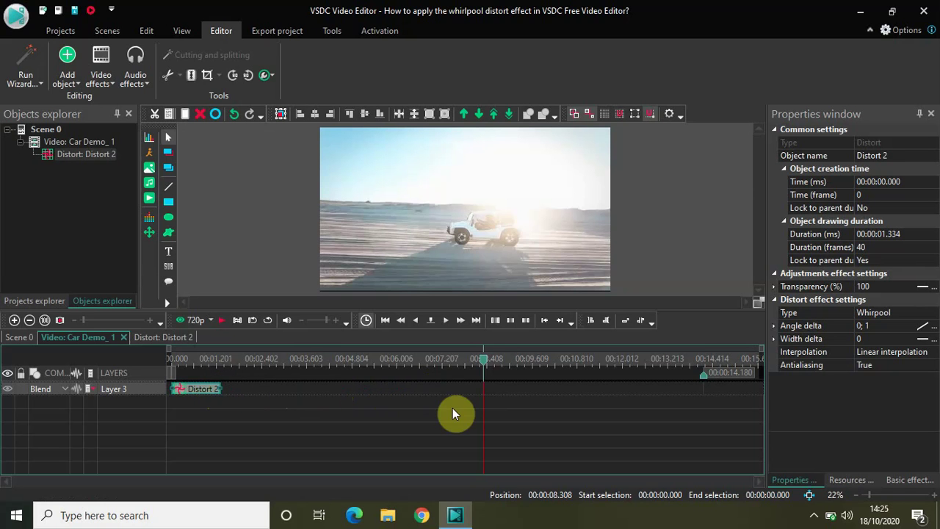
{"action": "left_click_drag", "start_coordinate": [485, 370], "coordinate": [113, 363]}
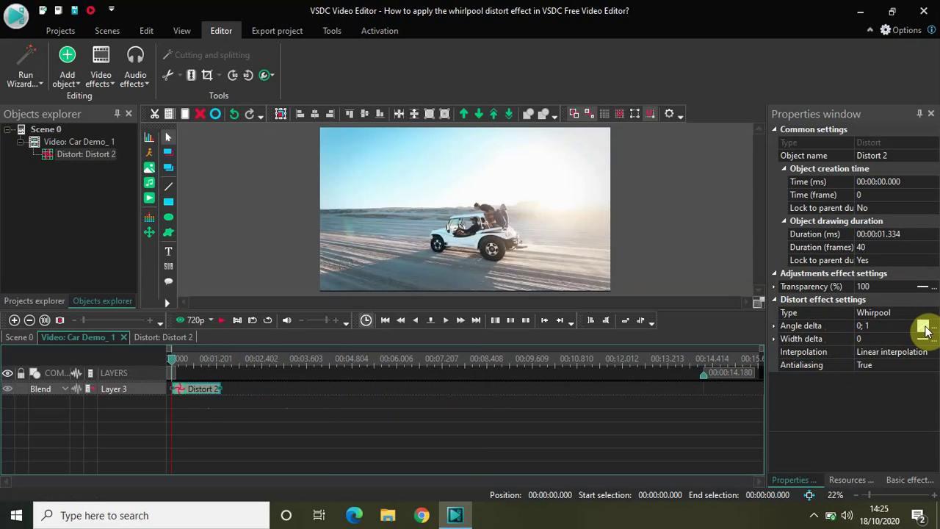
Reverse the angle delta ramp so it runs from 1 to 0
{"action": "left_click", "coordinate": [861, 326]}
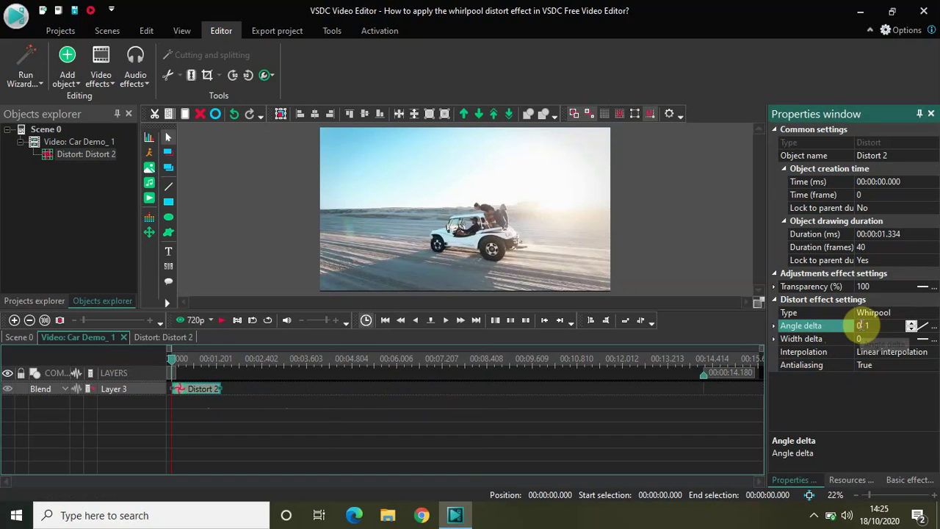
{"action": "type", "text": "1"}
{"action": "left_click", "coordinate": [877, 326]}
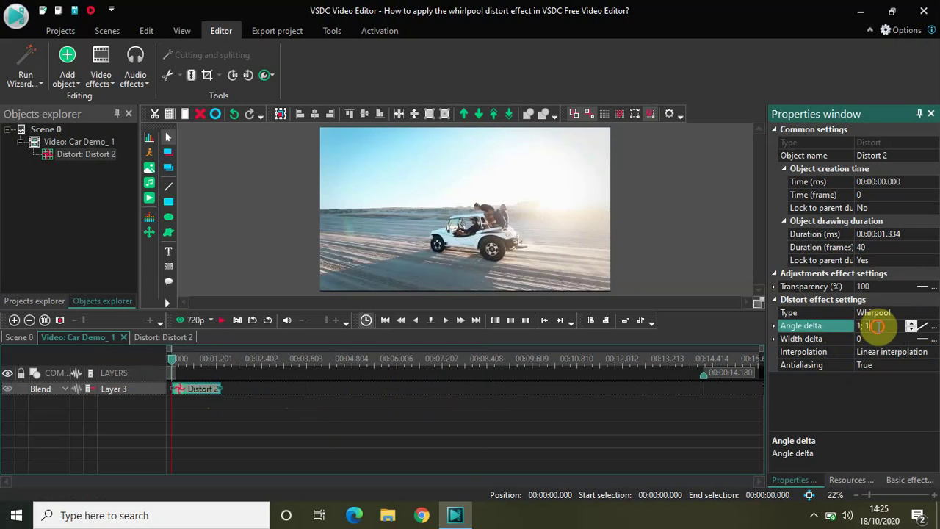
{"action": "key", "text": "Return"}
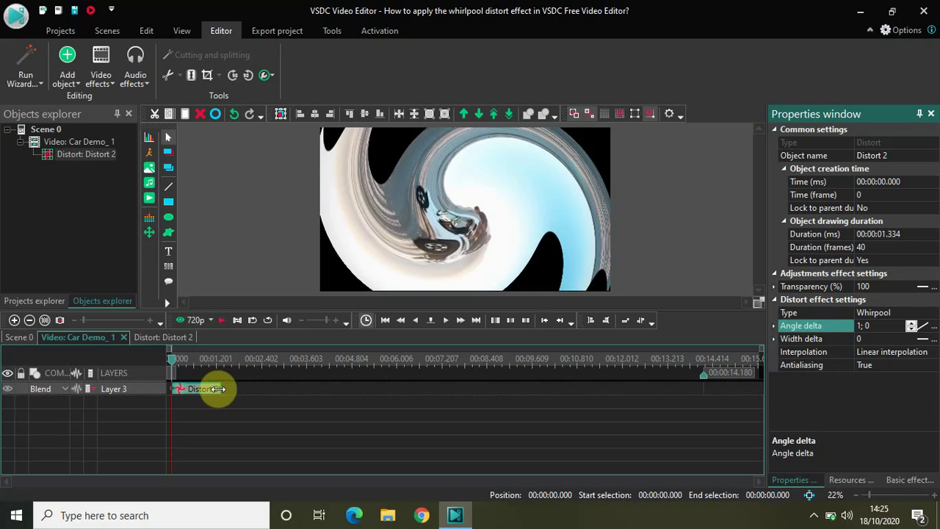
Lengthen Distort 2 slightly to 1.368 seconds (41 frames) and preview the result
{"action": "mouse_move", "coordinate": [217, 387]}
{"action": "left_mouse_down"}
{"action": "mouse_move", "coordinate": [265, 392]}
{"action": "mouse_move", "coordinate": [204, 393]}
{"action": "mouse_move", "coordinate": [220, 391]}
{"action": "left_mouse_up"}
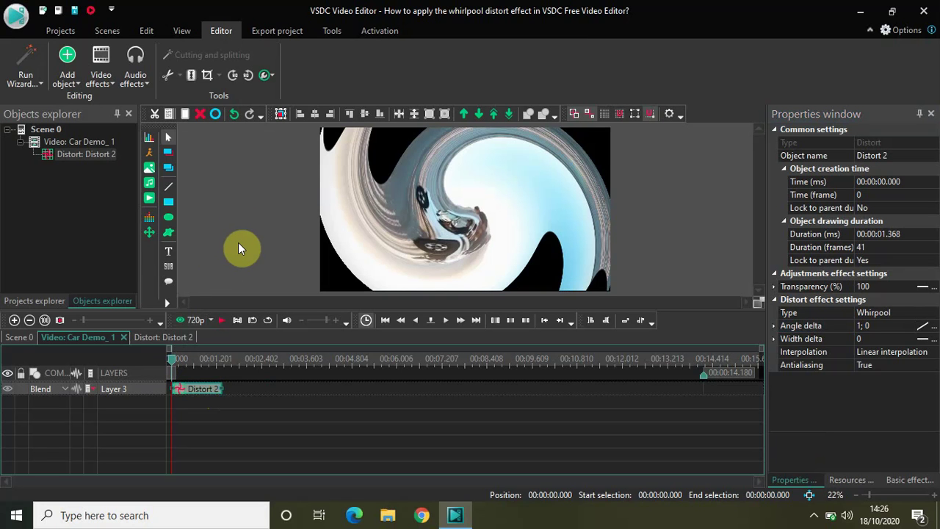
{"action": "key", "text": "space"}
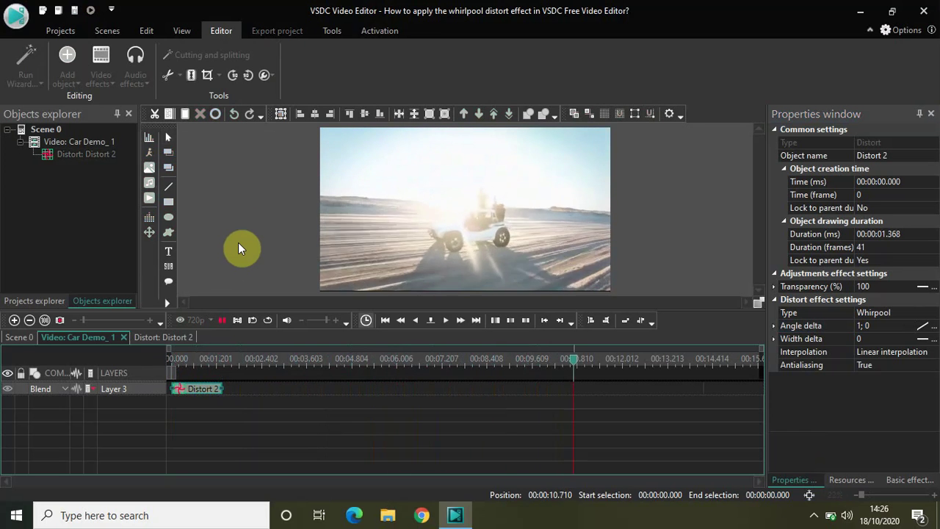
{"action": "key", "text": "space"}
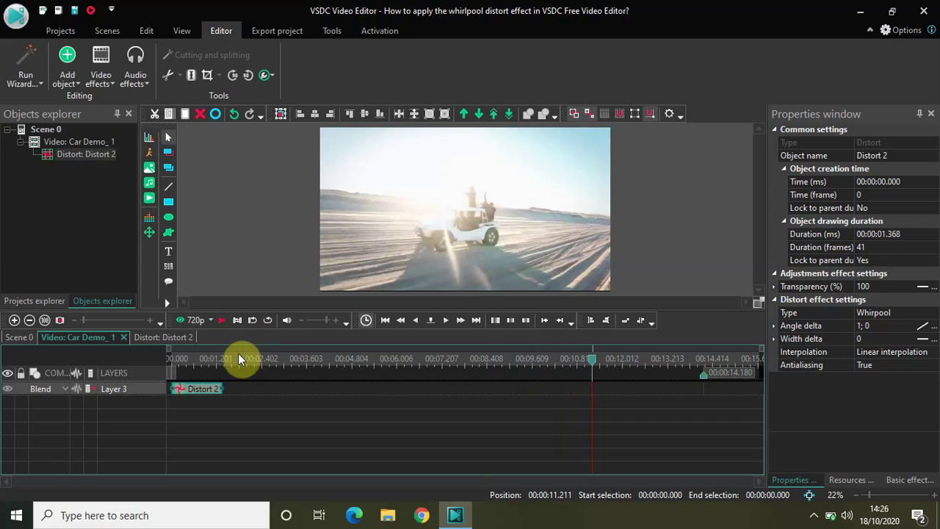
{"action": "left_click", "coordinate": [238, 358]}
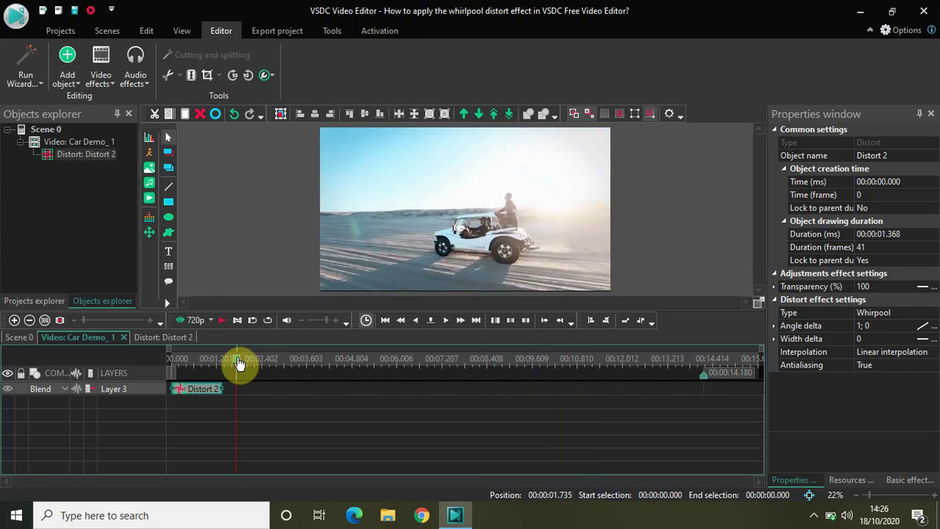
Trim Distort 2 to 0.867 seconds (26 frames) and play the preview from the start
{"action": "left_click_drag", "start_coordinate": [238, 363], "coordinate": [111, 367]}
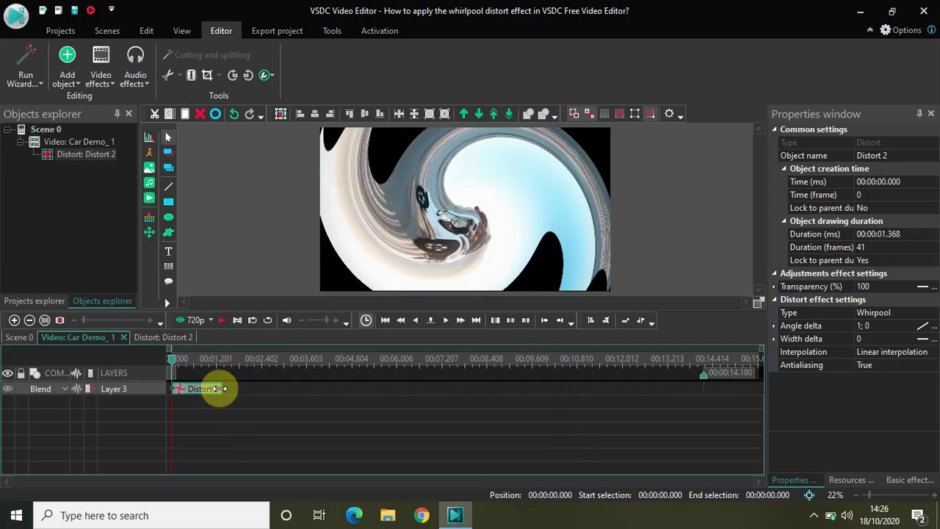
{"action": "left_click_drag", "start_coordinate": [220, 389], "coordinate": [195, 391]}
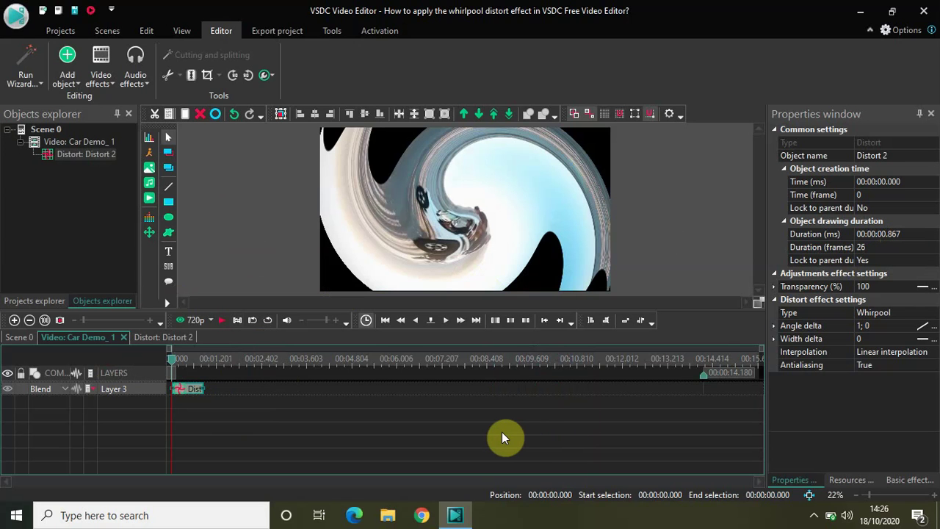
{"action": "key", "text": "space"}
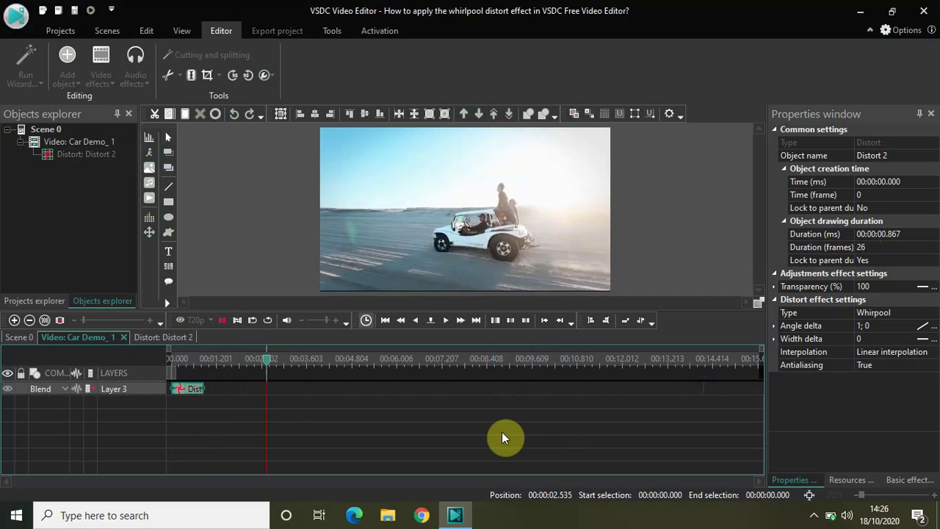
{"action": "key", "text": "space"}
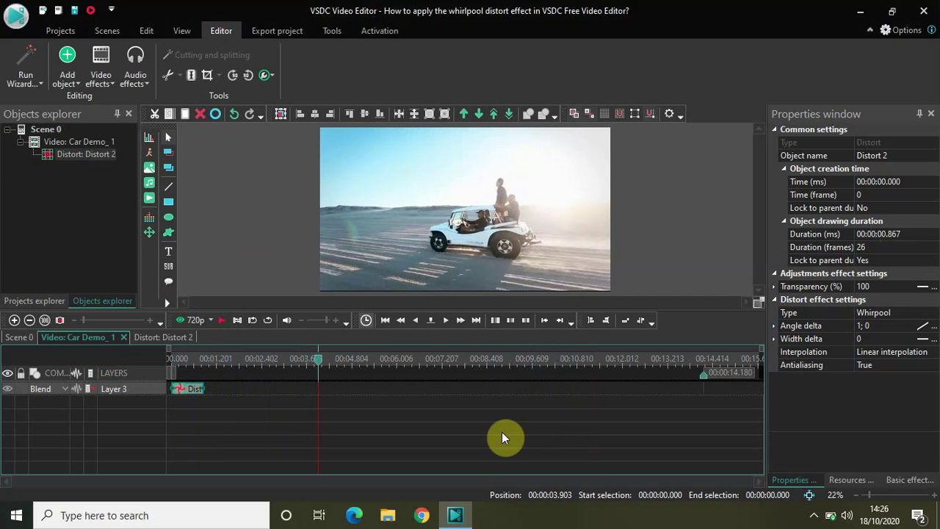